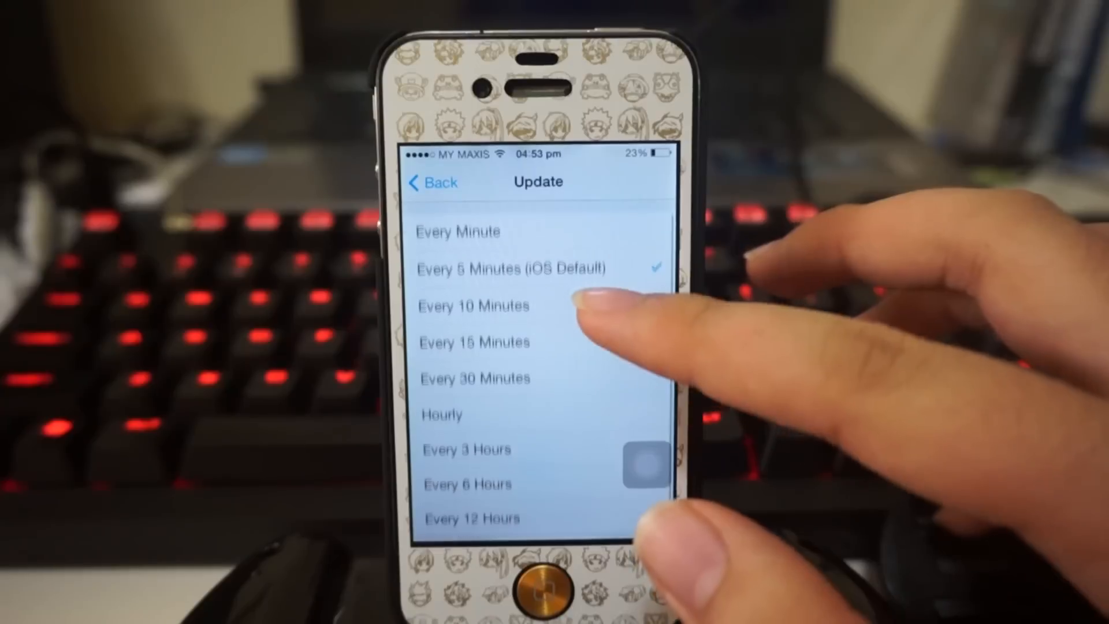
scroll(538, 364, "down", 1)
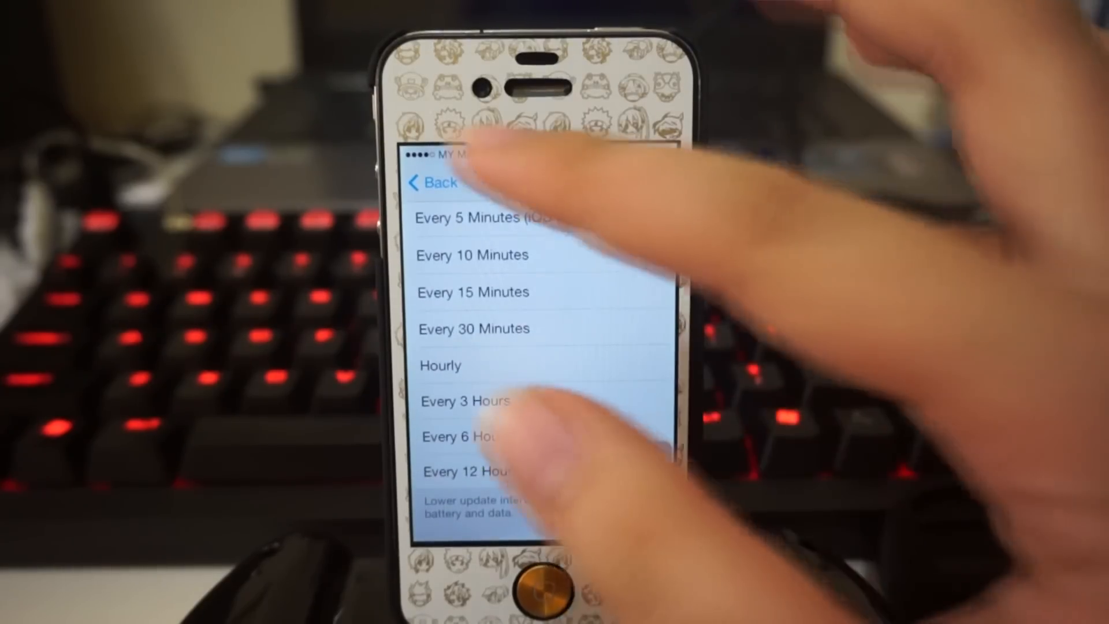
left_click(430, 182)
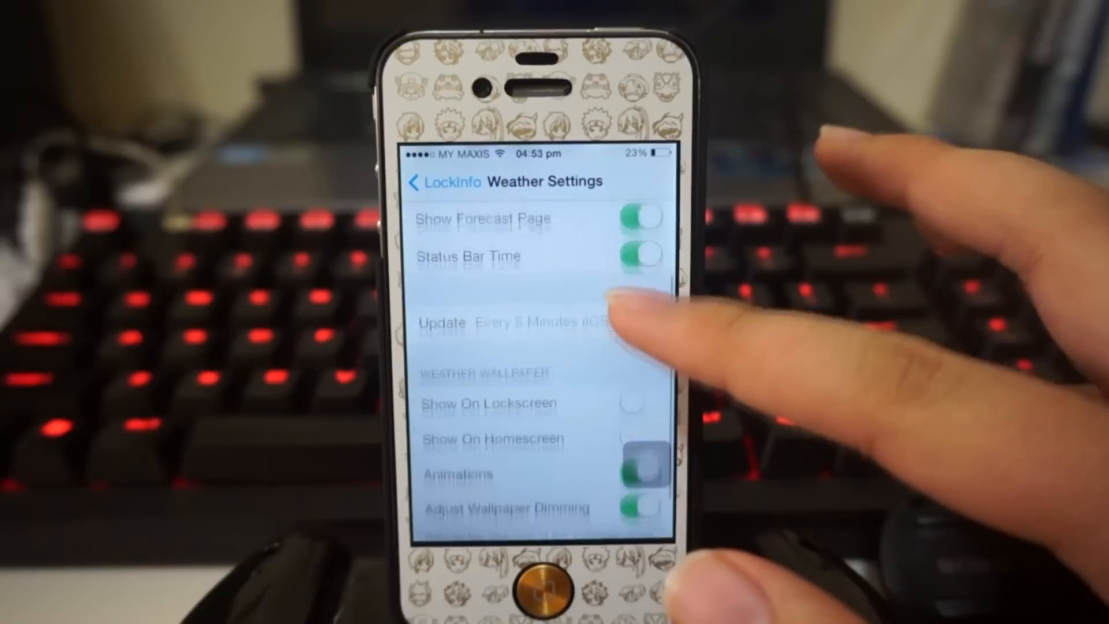
scroll(538, 364, "down", 2)
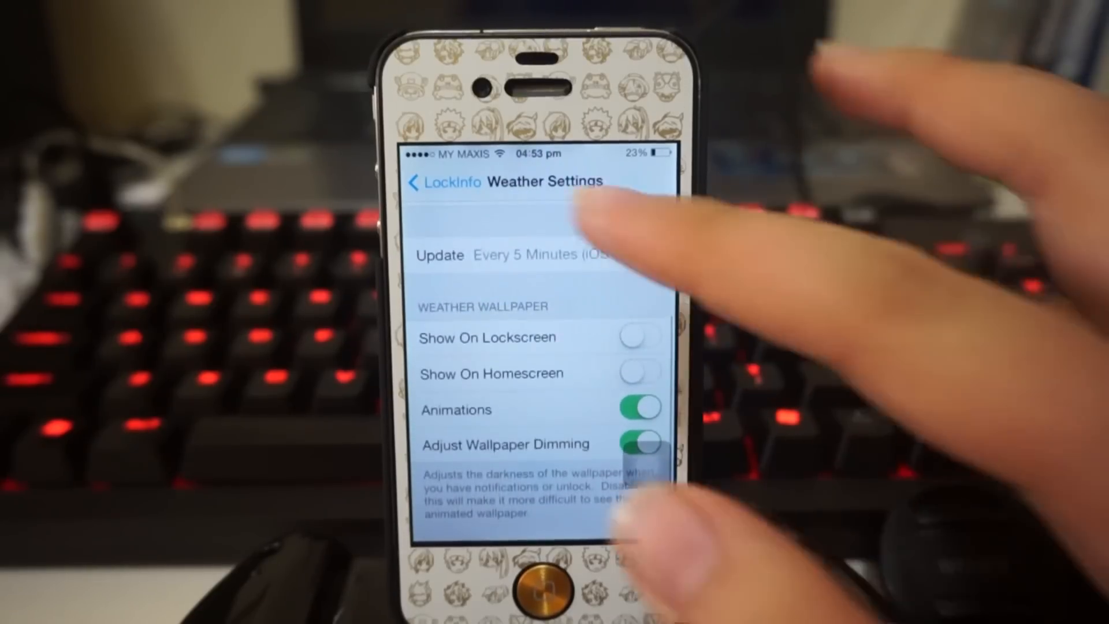
- Return from the Weather settings to LockInfo's main settings page
left_click(437, 181)
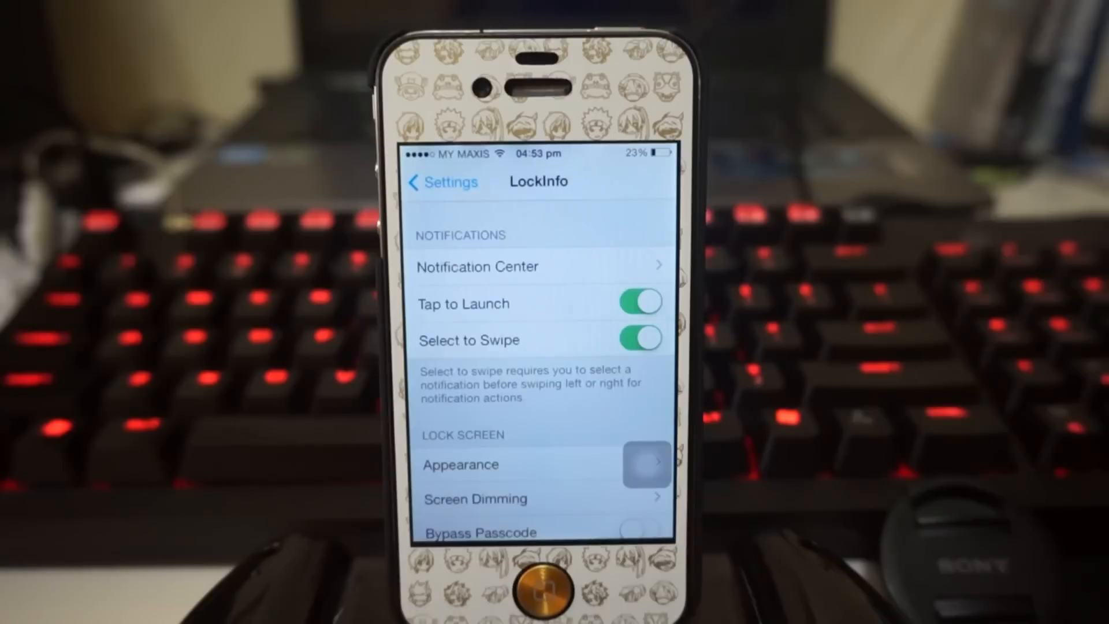
scroll(538, 391, "down", 10)
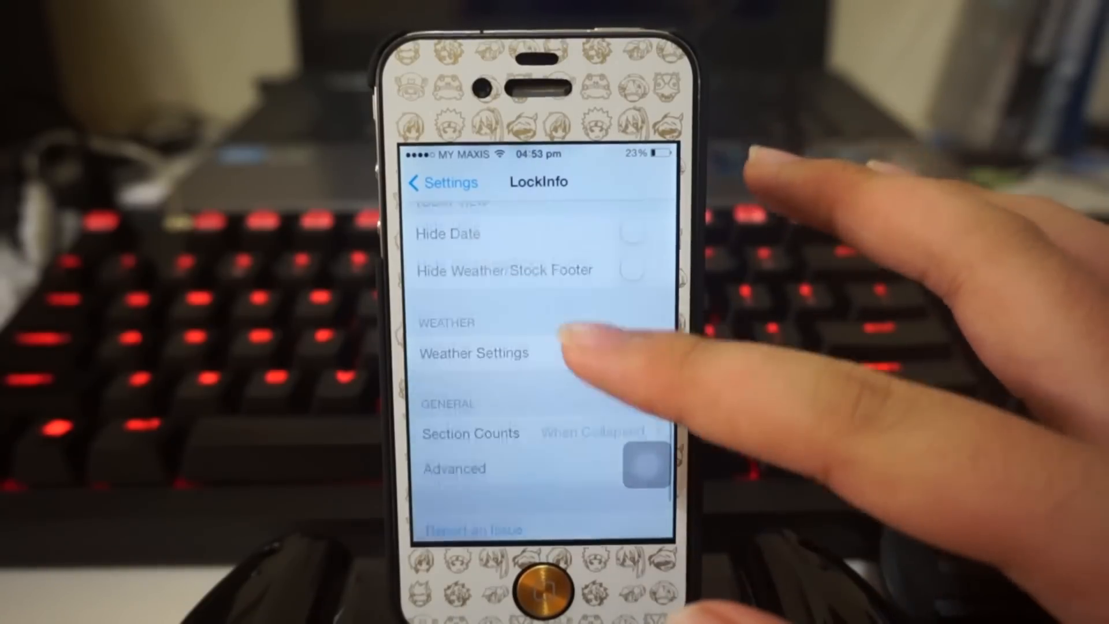